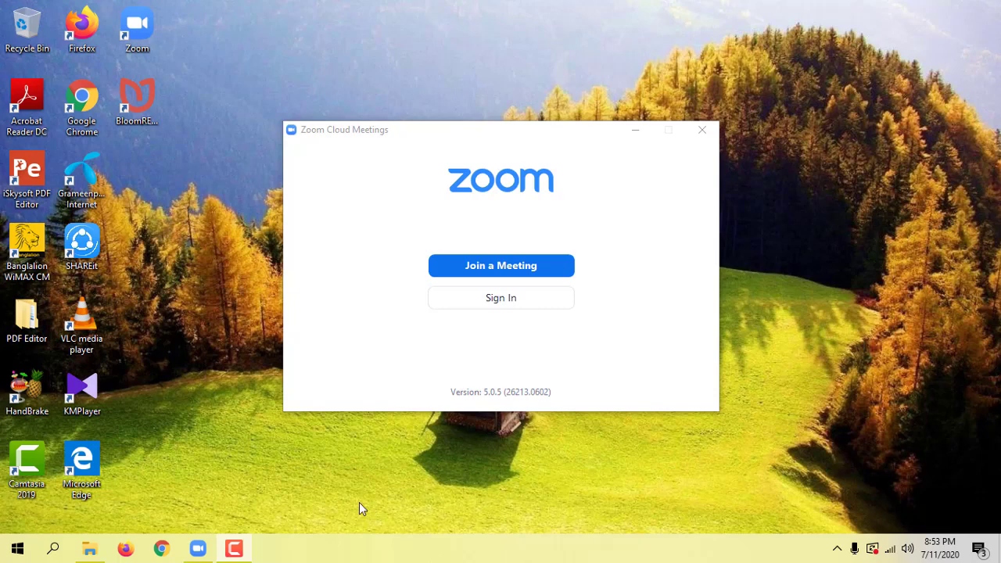
Open Firefox, go to zoom.us, open Sign In and start entering the account e-mail.
{"action": "left_click", "coordinate": [130, 552]}
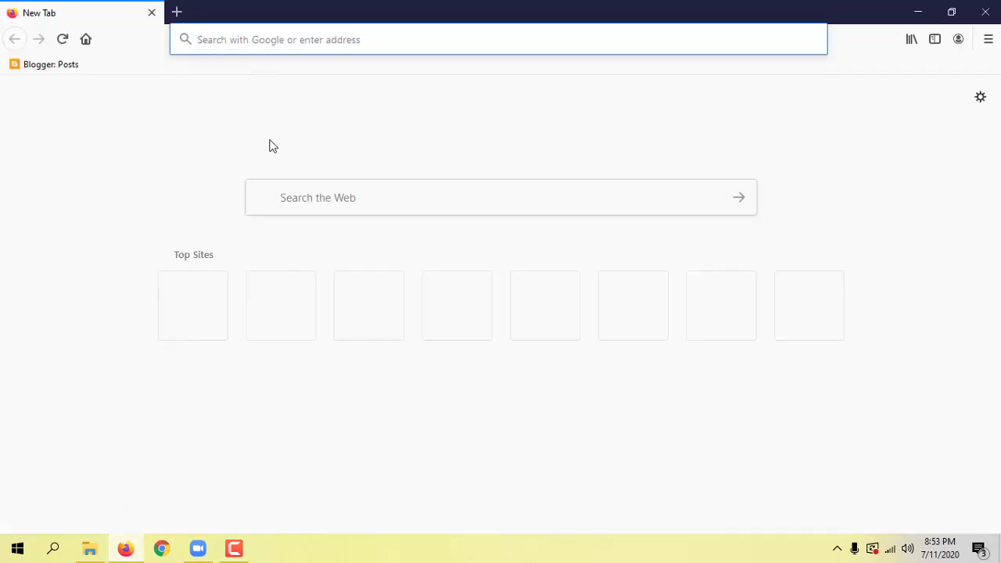
{"action": "left_click", "coordinate": [270, 41]}
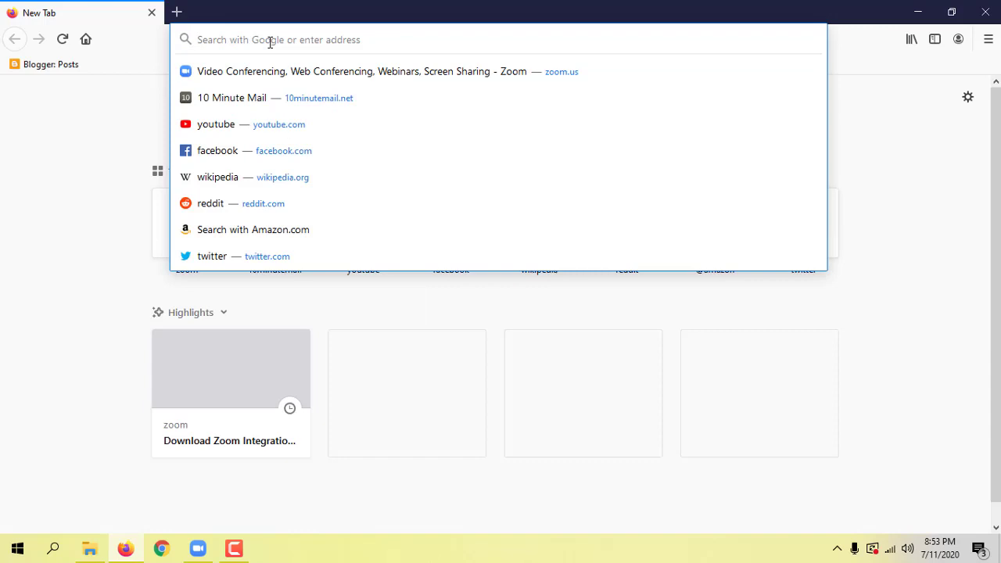
{"action": "type", "text": "zoom.us"}
{"action": "key", "text": "Return"}
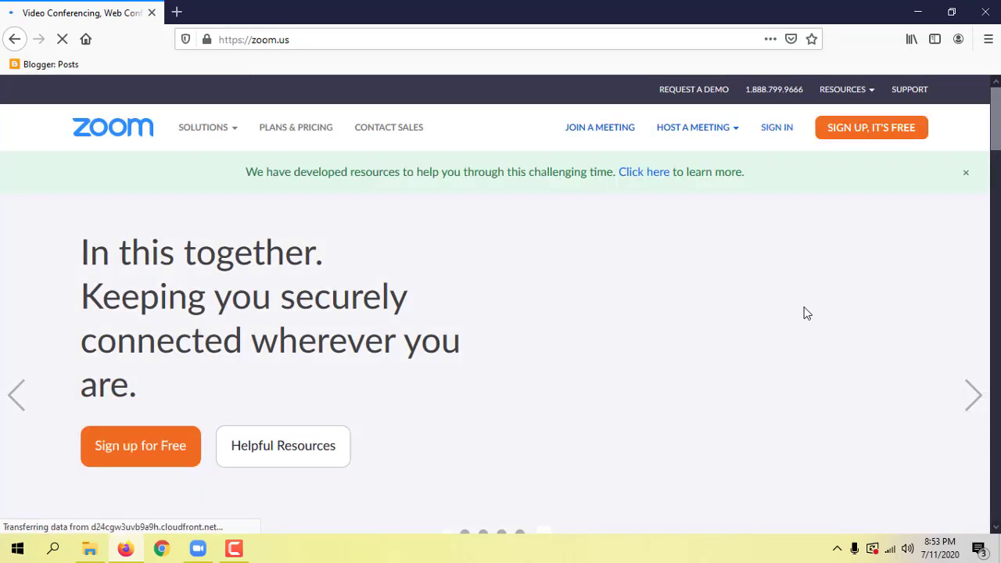
{"action": "left_click", "coordinate": [779, 130]}
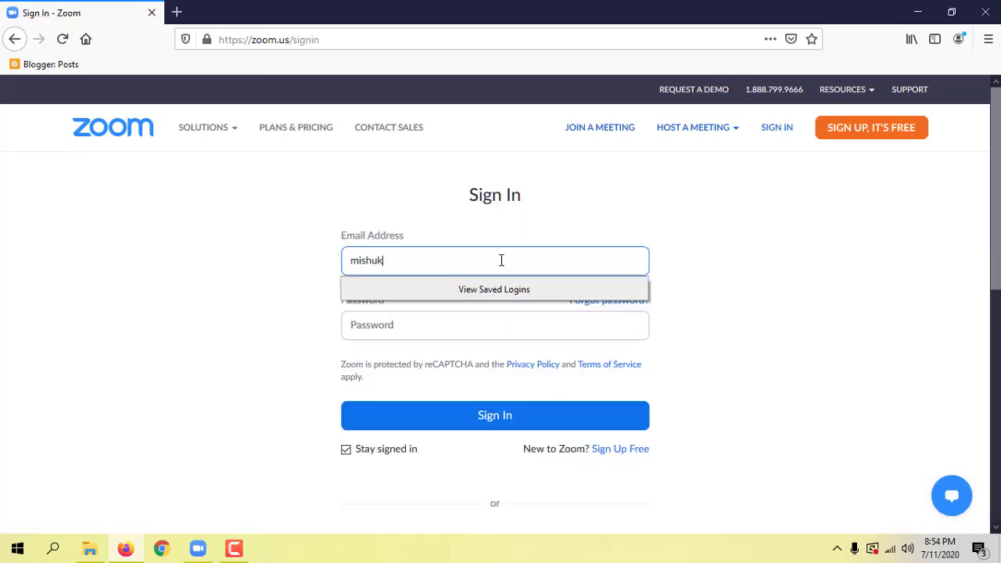
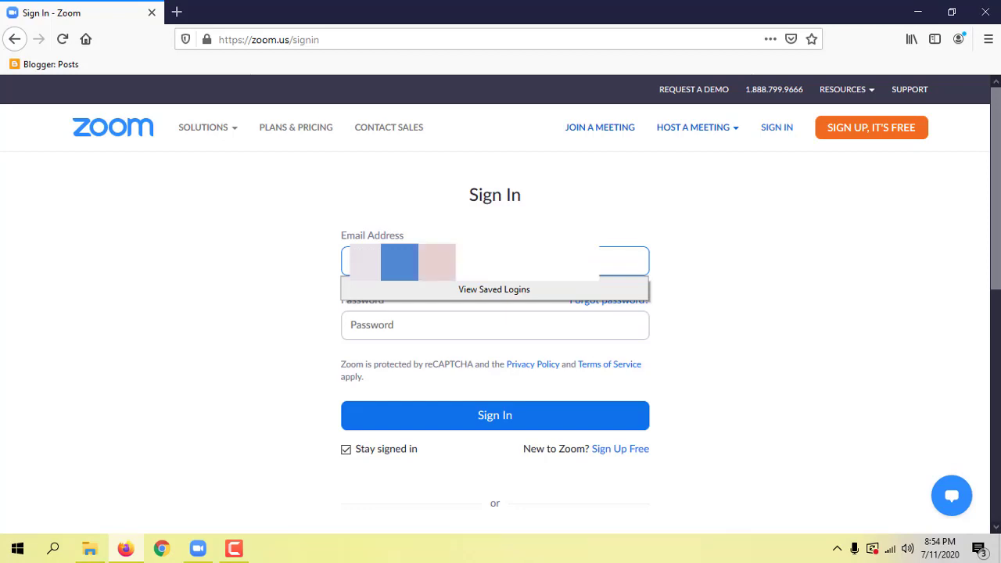
Enter the account password and sign in to reach the My Meetings page.
{"action": "left_click", "coordinate": [375, 313]}
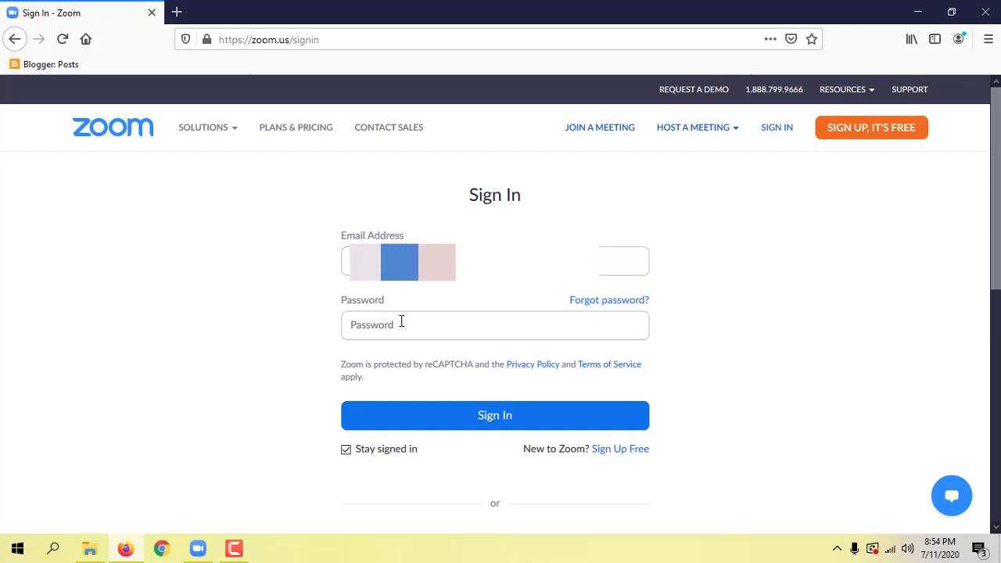
{"action": "left_click", "coordinate": [401, 320]}
{"action": "type", "text": "••"}
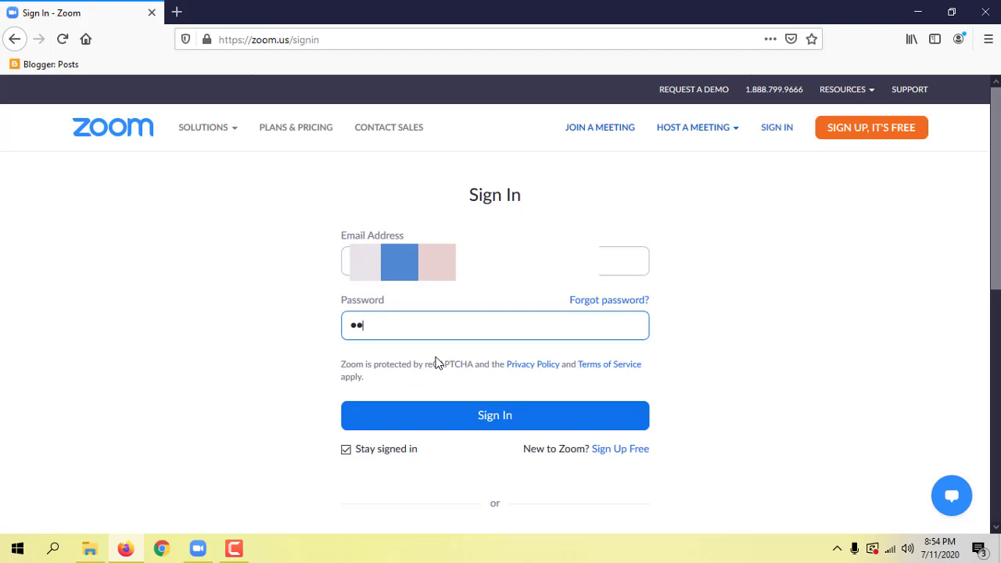
{"action": "type", "text": "•••••••"}
{"action": "left_click", "coordinate": [506, 418]}
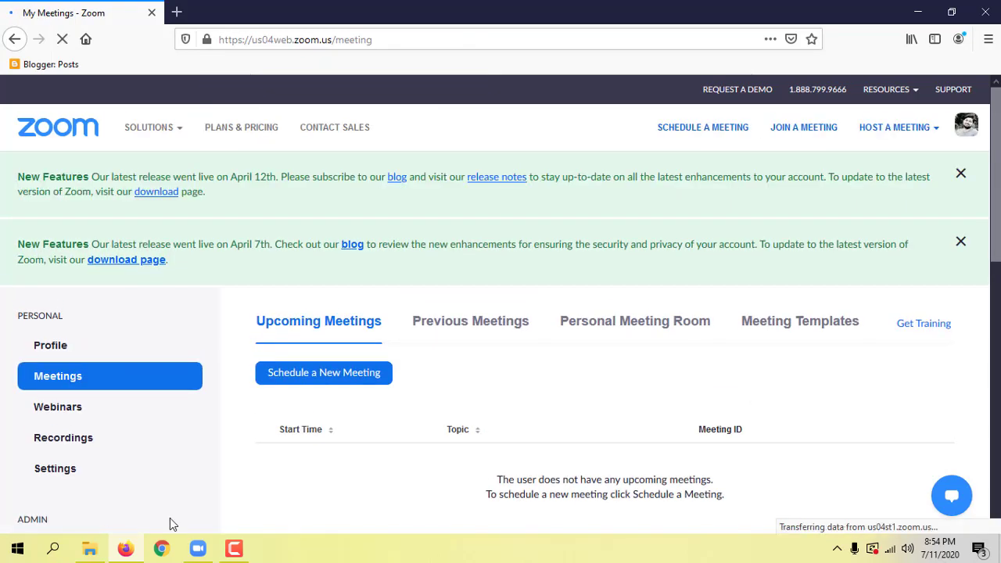
Dismiss the April 12th and April 7th New Features banners and bring up the Solutions menu.
{"action": "left_click", "coordinate": [961, 173]}
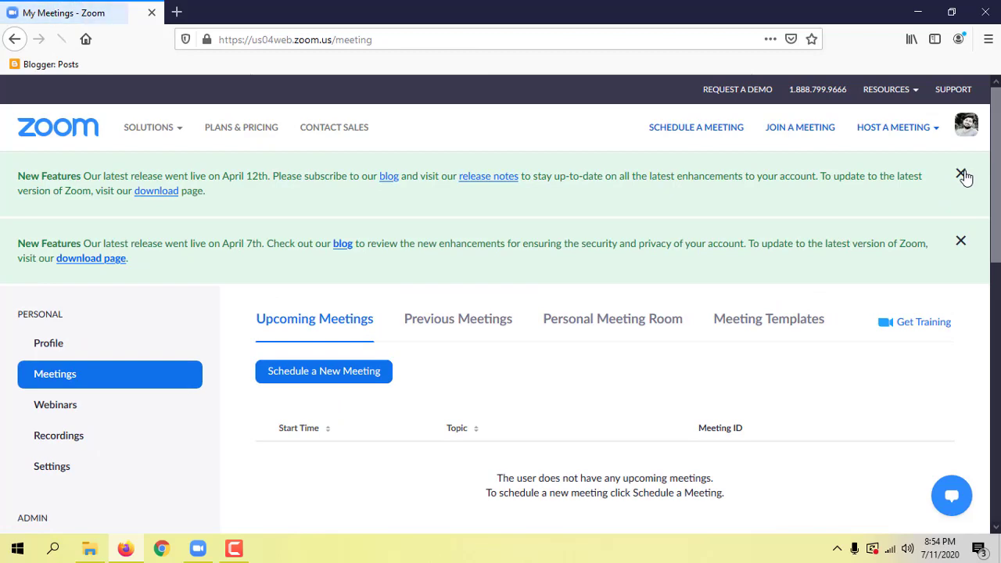
{"action": "left_click", "coordinate": [962, 175]}
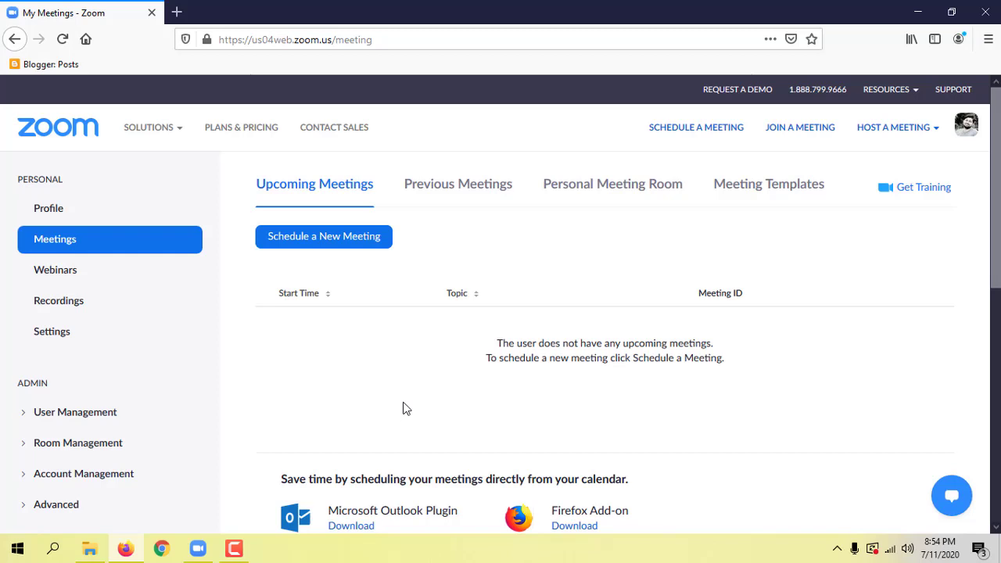
{"action": "mouse_move", "coordinate": [129, 135]}
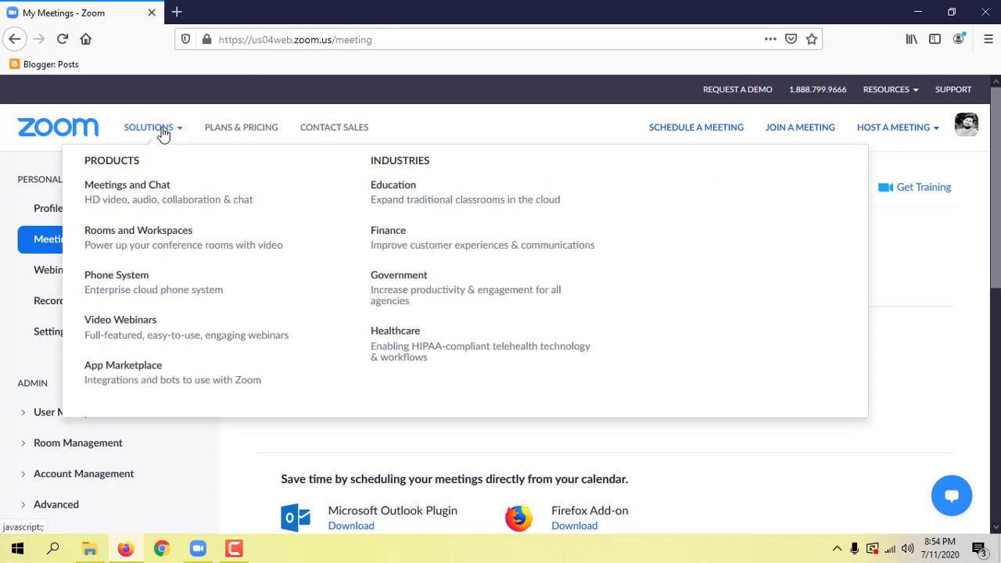
Open the Education page and highlight the 'primary and secondary schools' phrase twice.
{"action": "left_click", "coordinate": [400, 190]}
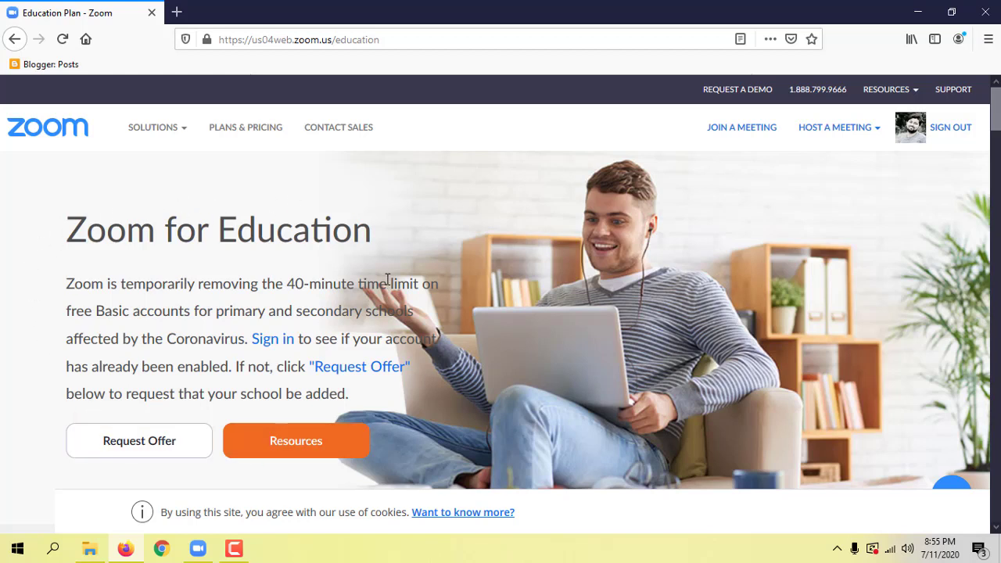
{"action": "left_click_drag", "start_coordinate": [217, 313], "coordinate": [413, 315]}
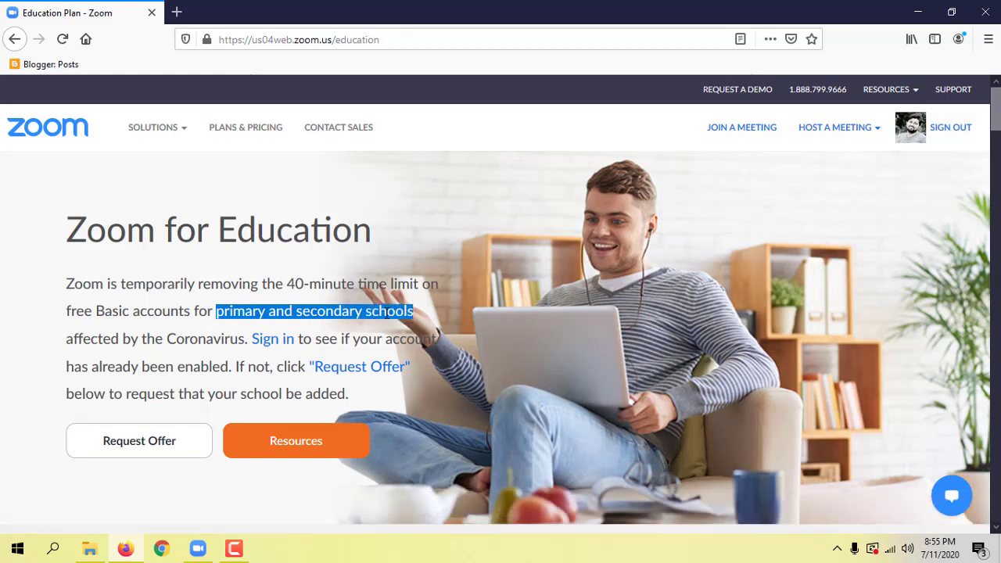
{"action": "left_click", "coordinate": [387, 313]}
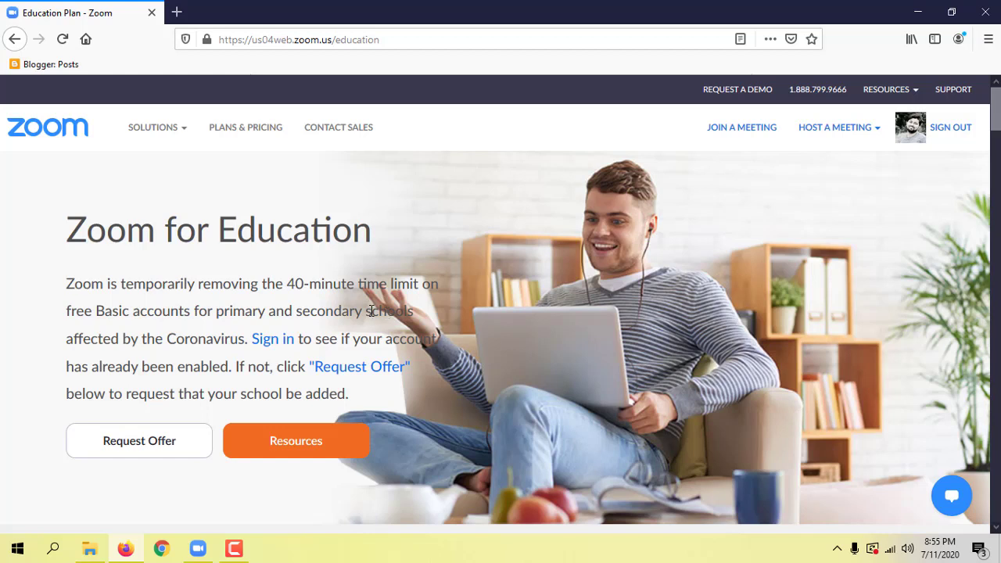
{"action": "left_click_drag", "start_coordinate": [218, 311], "coordinate": [415, 316]}
{"action": "left_click", "coordinate": [388, 316]}
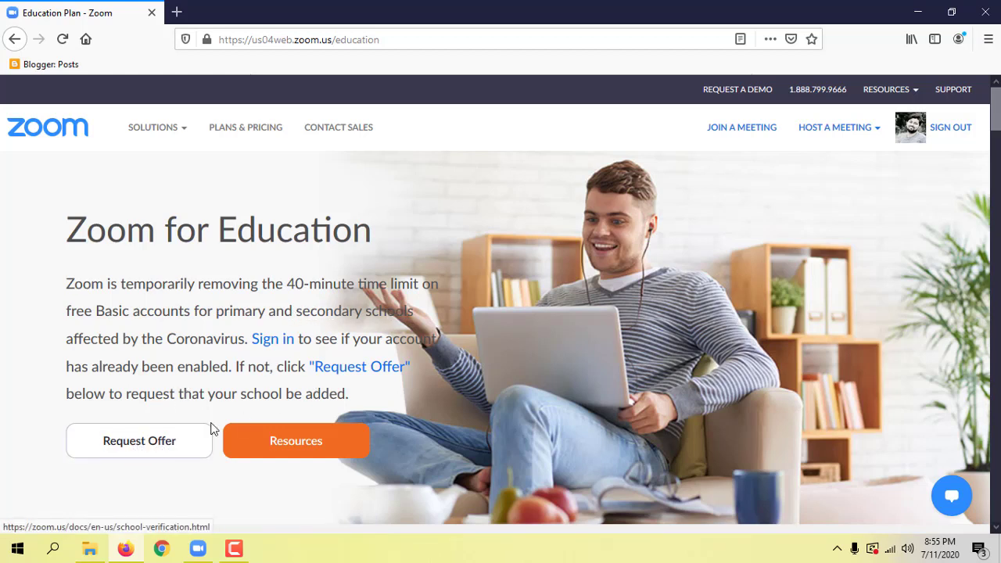
Open the K-12 School Verification Form, highlight the personal-email ineligibility note, then open a new tab.
{"action": "left_click", "coordinate": [140, 443]}
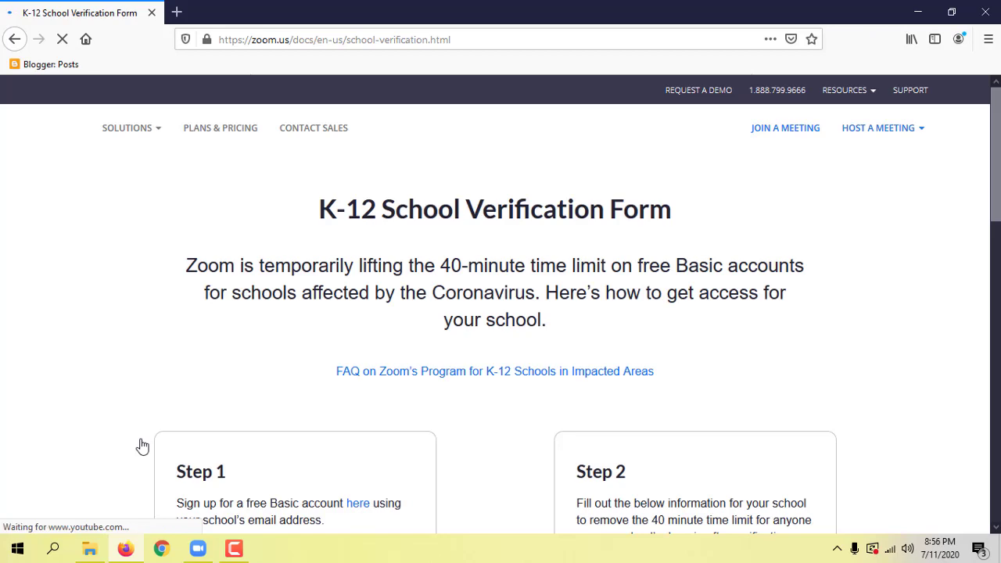
{"action": "scroll", "coordinate": [146, 376], "scroll_direction": "down", "scroll_amount": 3}
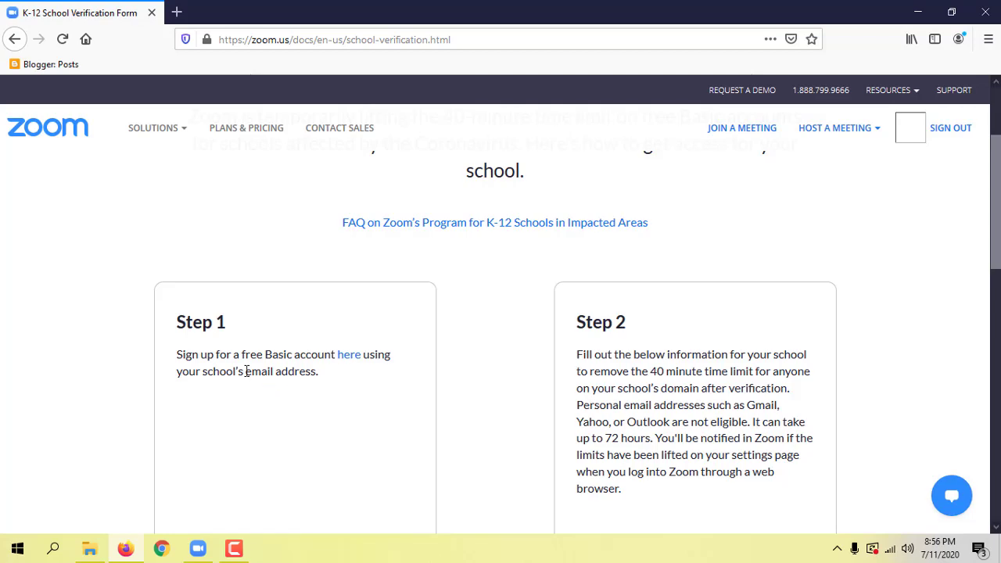
{"action": "scroll", "coordinate": [294, 411], "scroll_direction": "down", "scroll_amount": 3}
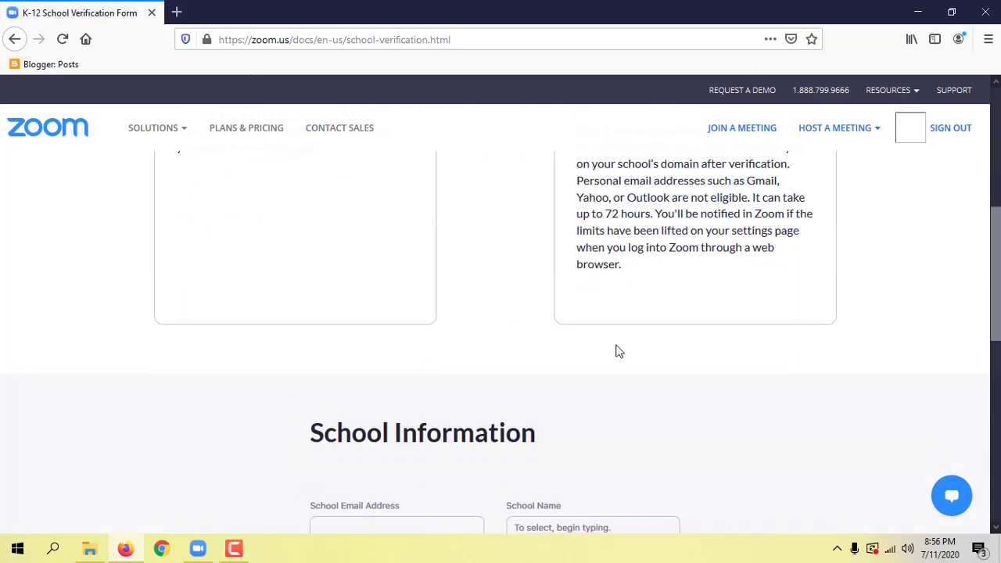
{"action": "scroll", "coordinate": [615, 351], "scroll_direction": "up", "scroll_amount": 3}
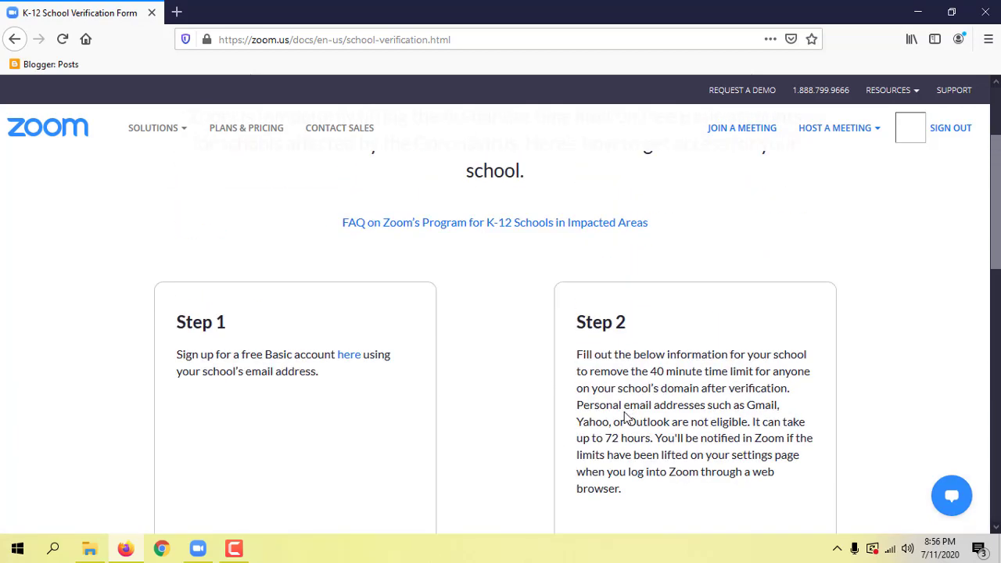
{"action": "scroll", "coordinate": [626, 414], "scroll_direction": "down", "scroll_amount": 3}
{"action": "scroll", "coordinate": [748, 329], "scroll_direction": "up", "scroll_amount": 2}
{"action": "left_click_drag", "start_coordinate": [747, 331], "coordinate": [749, 351]}
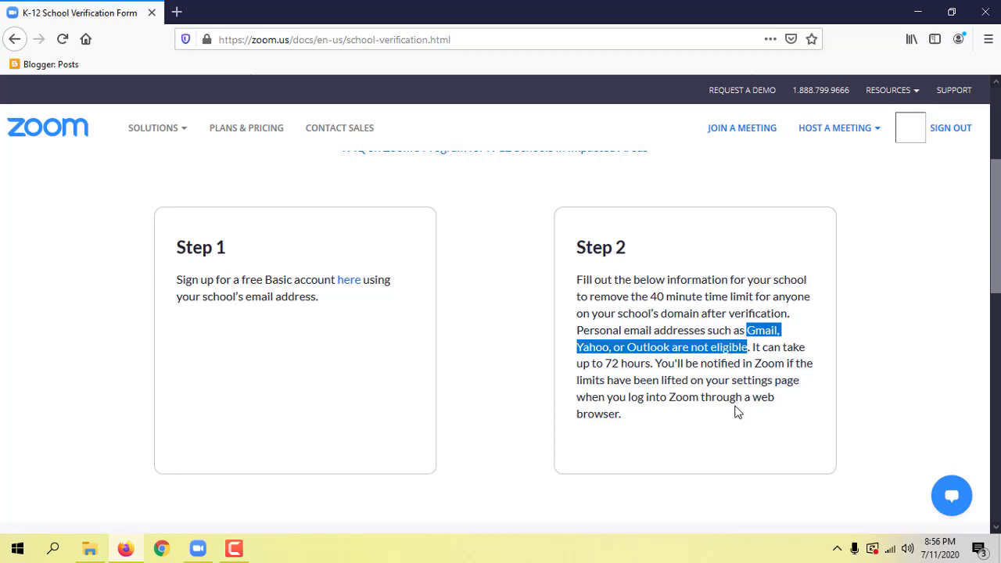
{"action": "left_click", "coordinate": [685, 388]}
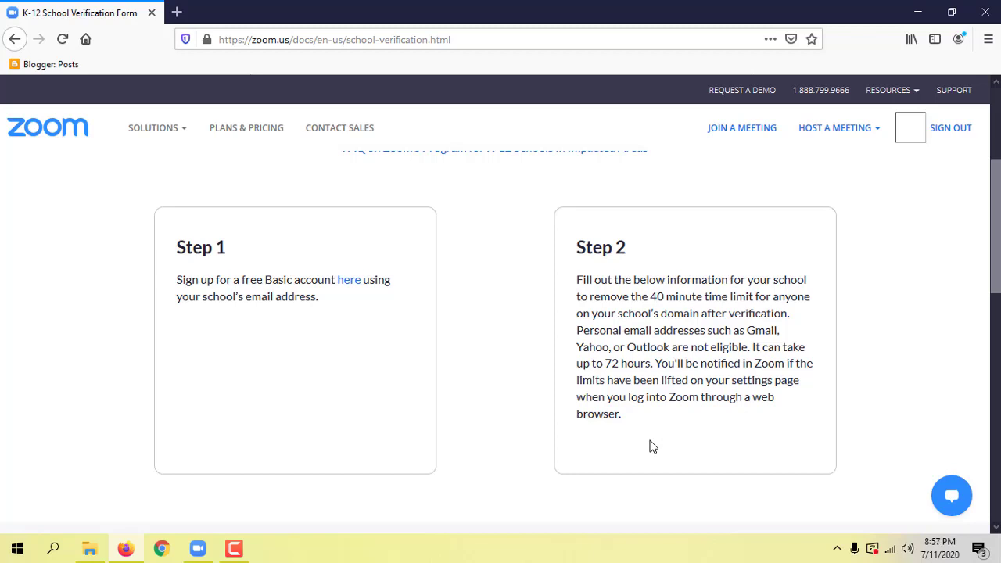
{"action": "left_click", "coordinate": [177, 12]}
Type 10 in the new tab's address bar, then return to the verification form and scroll to it.
{"action": "left_click", "coordinate": [262, 43]}
{"action": "type", "text": "10"}
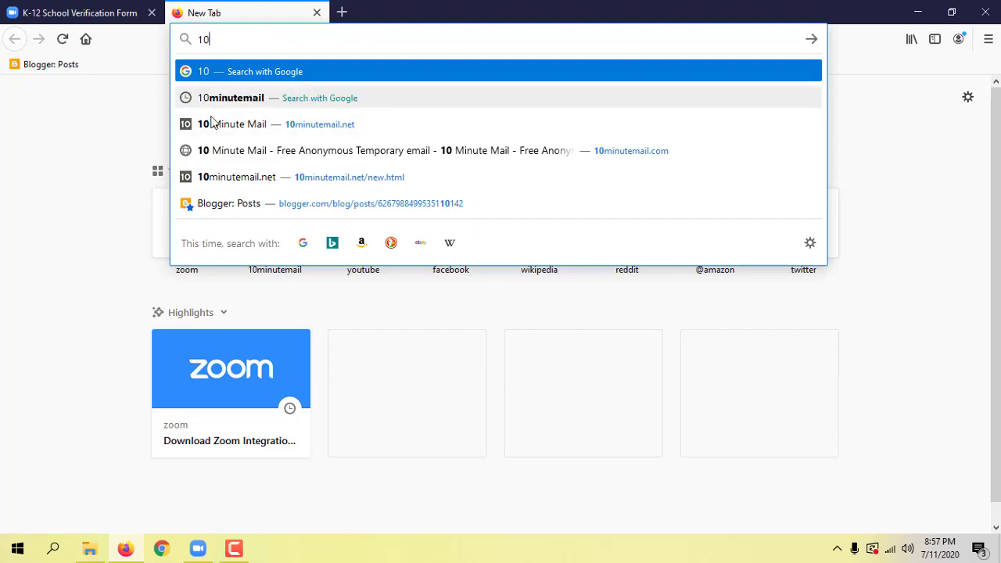
{"action": "left_click", "coordinate": [72, 188]}
{"action": "left_click", "coordinate": [86, 14]}
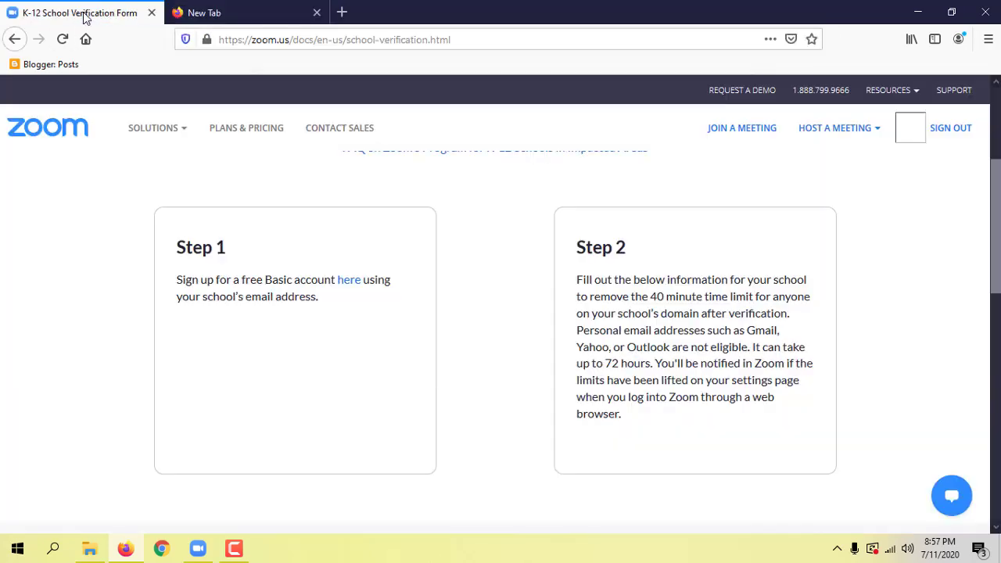
{"action": "scroll", "coordinate": [248, 377], "scroll_direction": "down", "scroll_amount": 6}
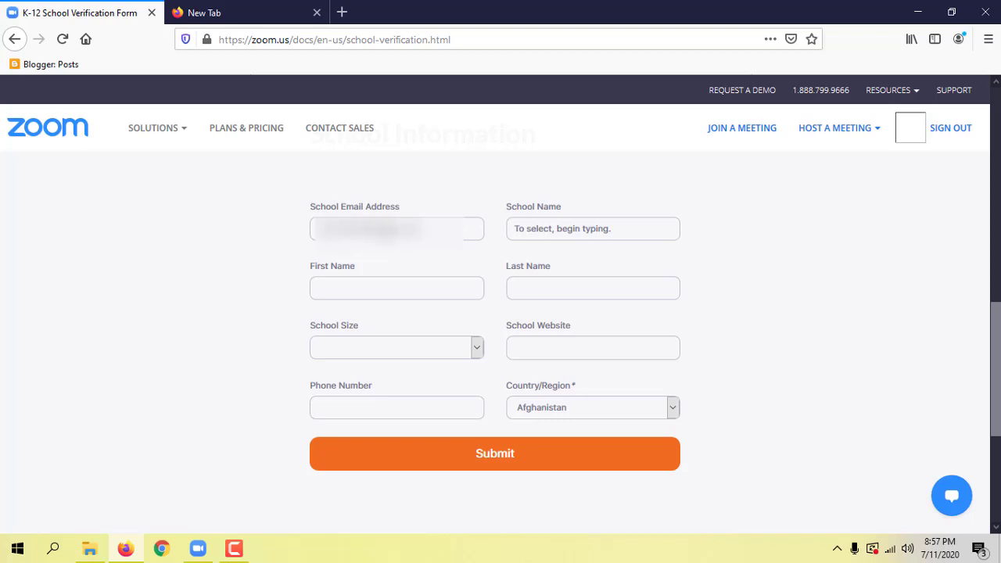
Enter the first name, correcting its mistyped last letter, and adjust the school name entry.
{"action": "left_click", "coordinate": [383, 291]}
{"action": "type", "text": "Masuf"}
{"action": "key", "text": "BackSpace"}
{"action": "type", "text": "d"}
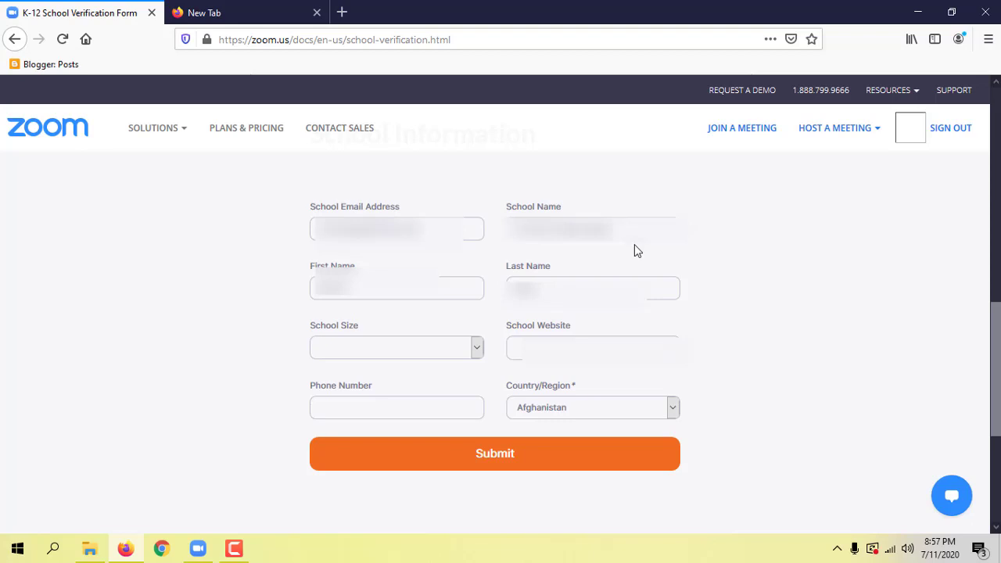
{"action": "key", "text": "BackSpace"}
{"action": "key", "text": "BackSpace"}
{"action": "key", "text": "BackSpace"}
{"action": "key", "text": "BackSpace"}
{"action": "key", "text": "BackSpace"}
{"action": "key", "text": "BackSpace"}
{"action": "key", "text": "BackSpace"}
{"action": "key", "text": "BackSpace"}
Set School Size to 251-500 and enter the school website.
{"action": "left_click", "coordinate": [404, 348]}
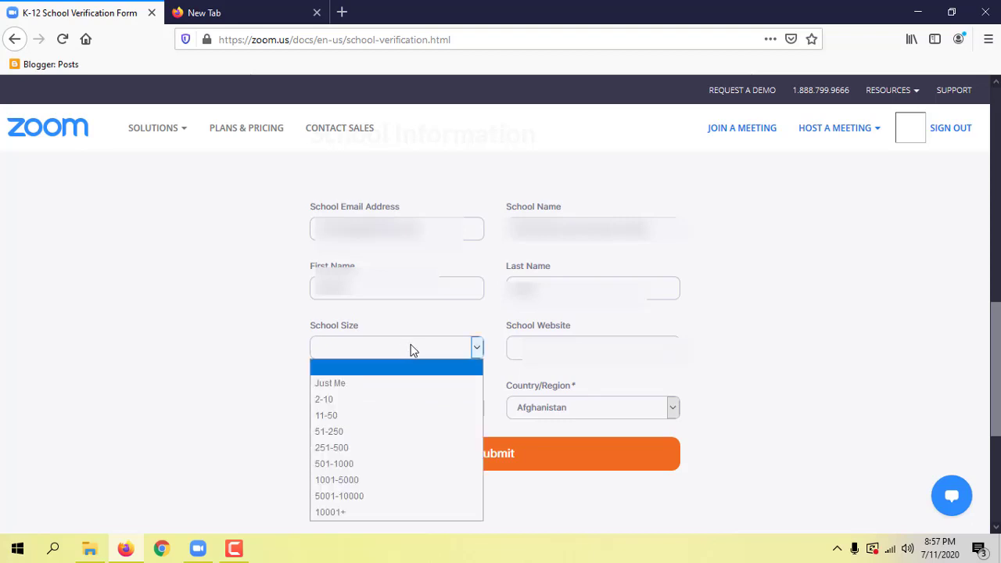
{"action": "left_click", "coordinate": [356, 448]}
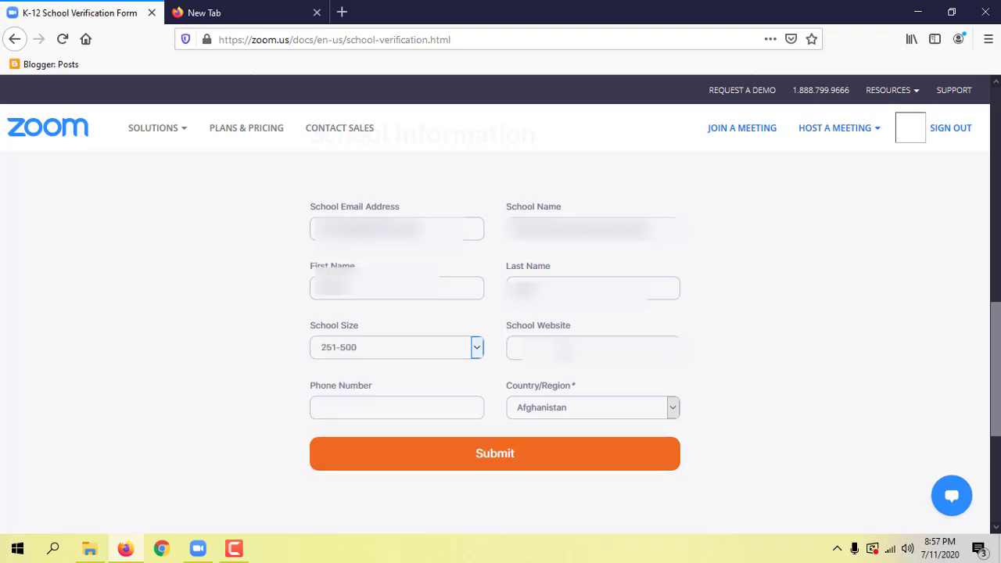
{"action": "left_click", "coordinate": [515, 348]}
{"action": "type", "text": "w"}
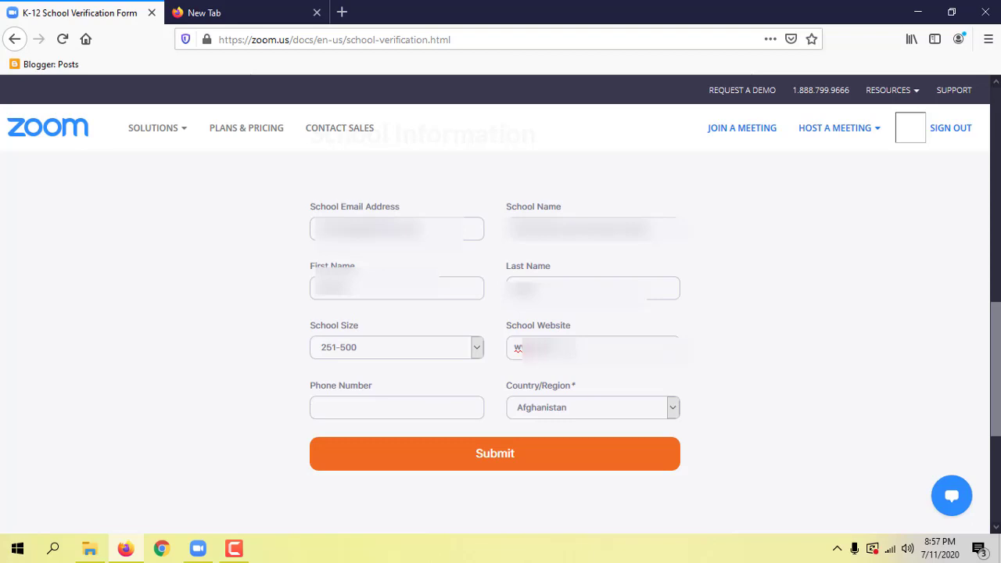
{"action": "type", "text": "om"}
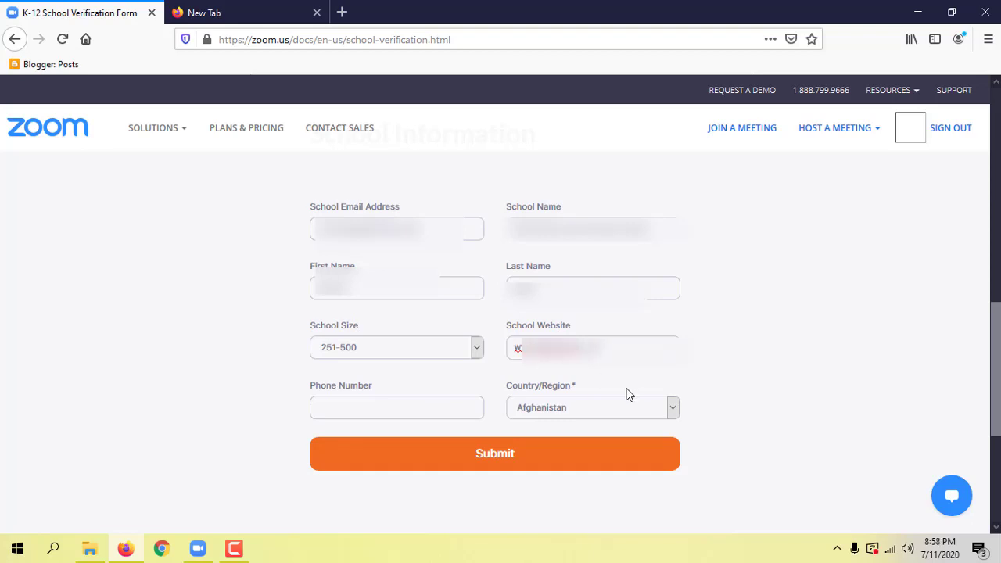
Enter the school phone number and choose Bangladesh as Country/Region.
{"action": "left_click", "coordinate": [399, 407]}
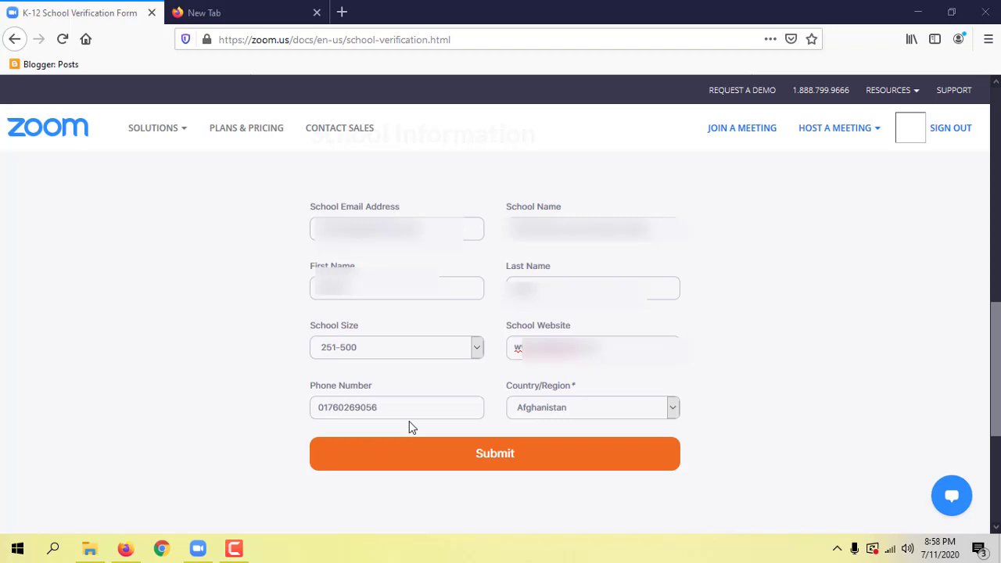
{"action": "left_click", "coordinate": [618, 407]}
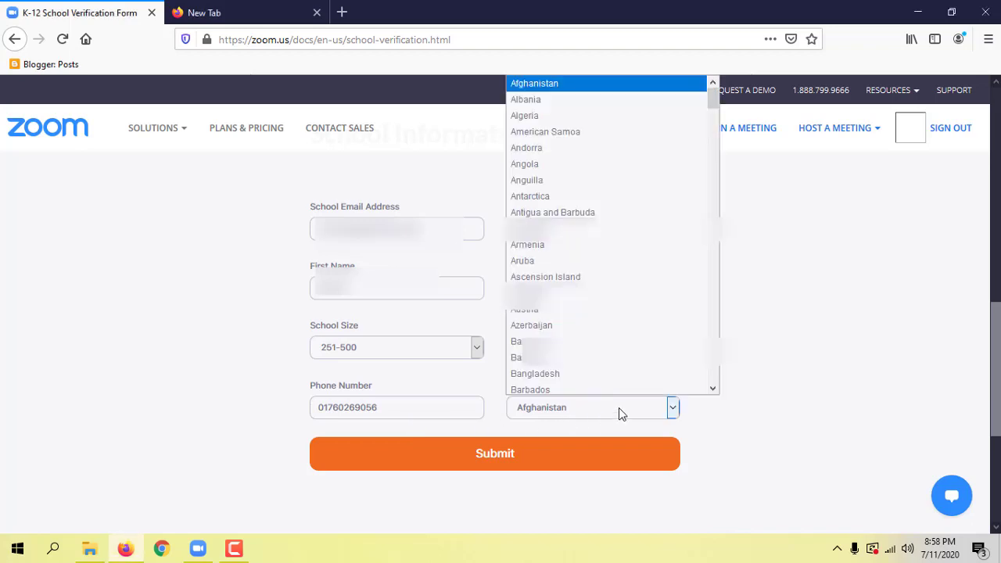
{"action": "left_click", "coordinate": [572, 374]}
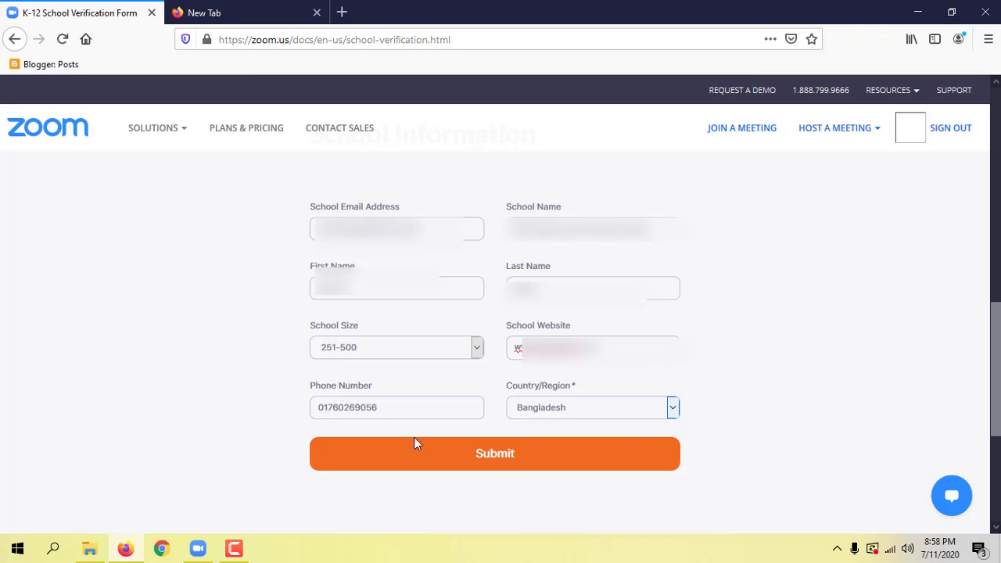
Submit the form and highlight the request-submitted-for-review confirmation message.
{"action": "left_click", "coordinate": [509, 460]}
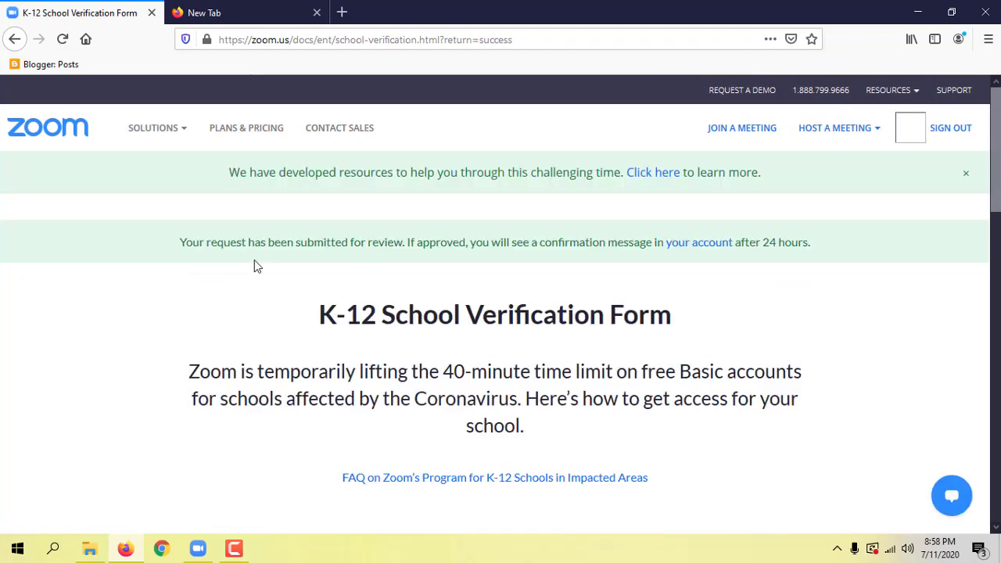
{"action": "left_click_drag", "start_coordinate": [180, 242], "coordinate": [811, 253]}
{"action": "left_click", "coordinate": [811, 306]}
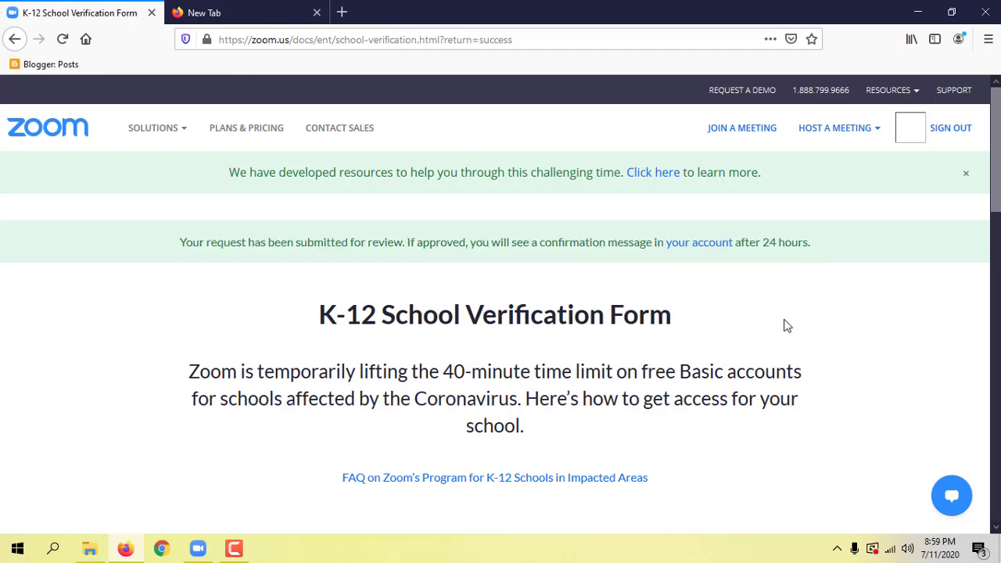